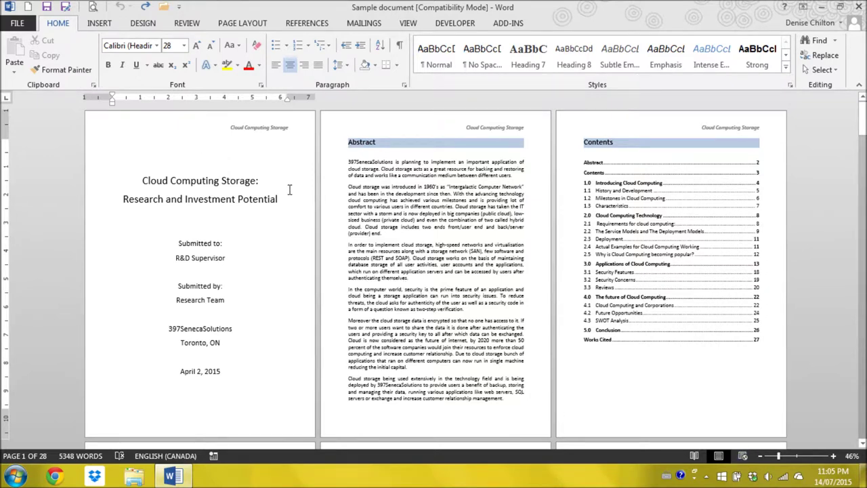
Insert Plain Number 3 page numbers at the bottom right of every page's footer
click(100, 25)
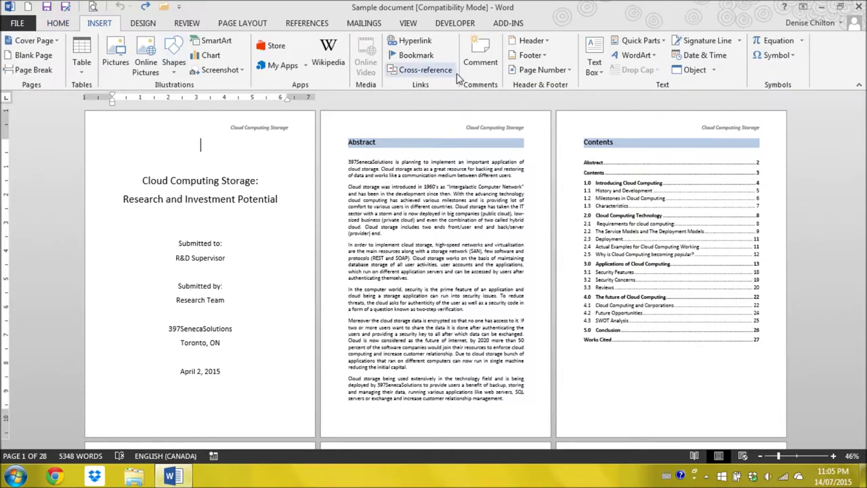
click(535, 71)
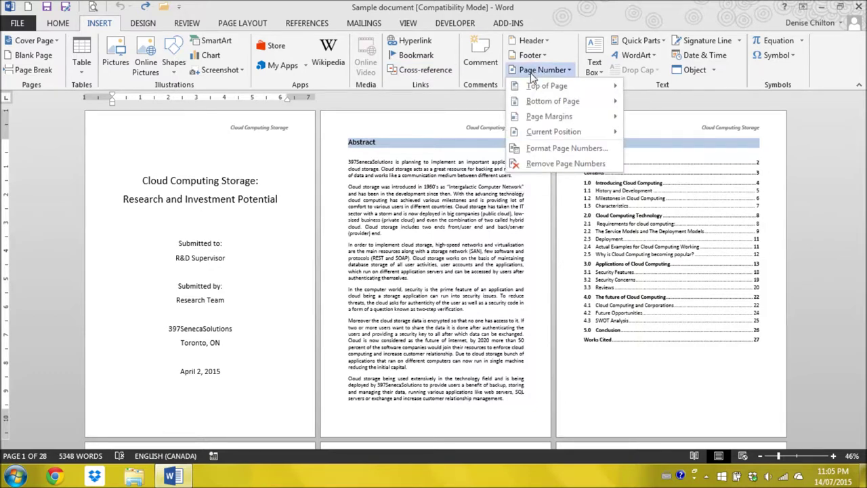
mouse_move(562, 104)
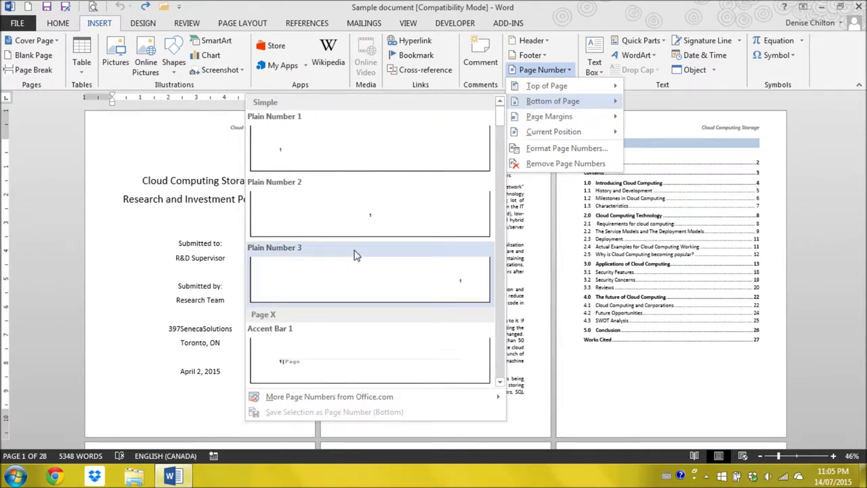
click(279, 267)
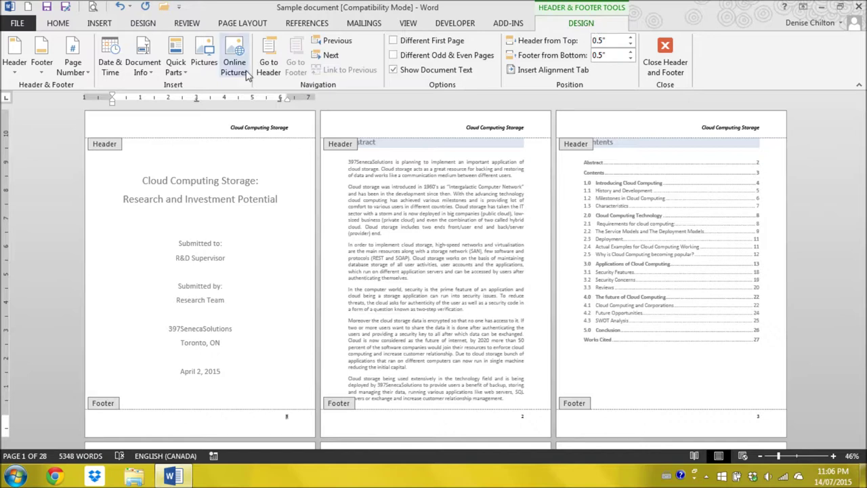
Format the page numbers as lowercase roman numerals i, ii, iii starting at i
click(77, 73)
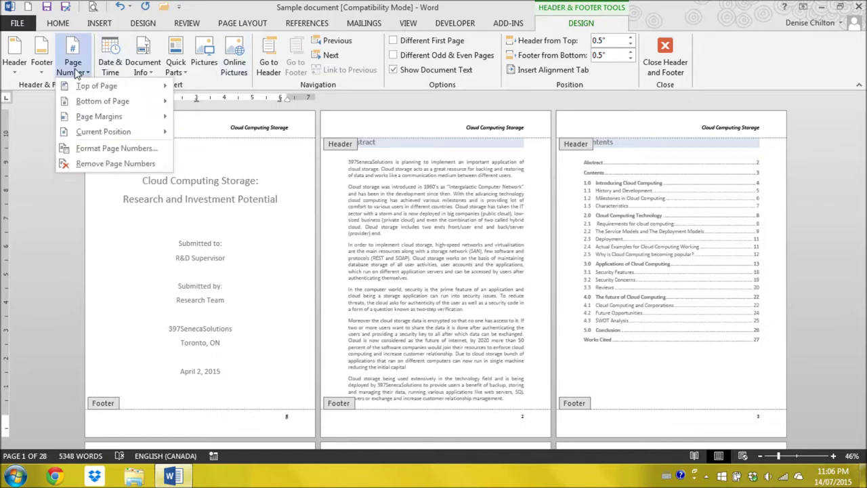
click(93, 149)
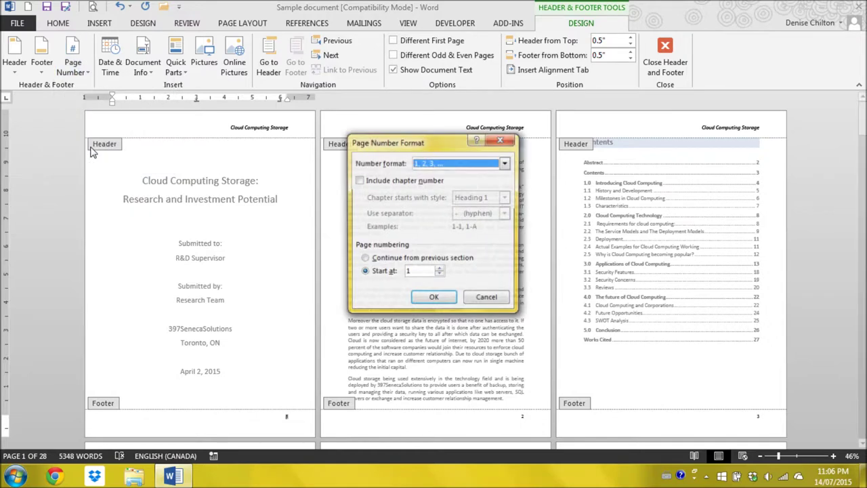
click(474, 166)
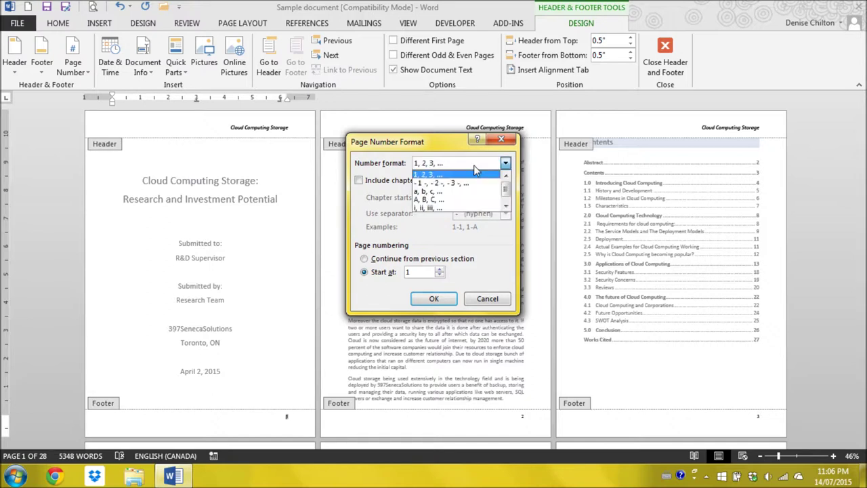
click(476, 210)
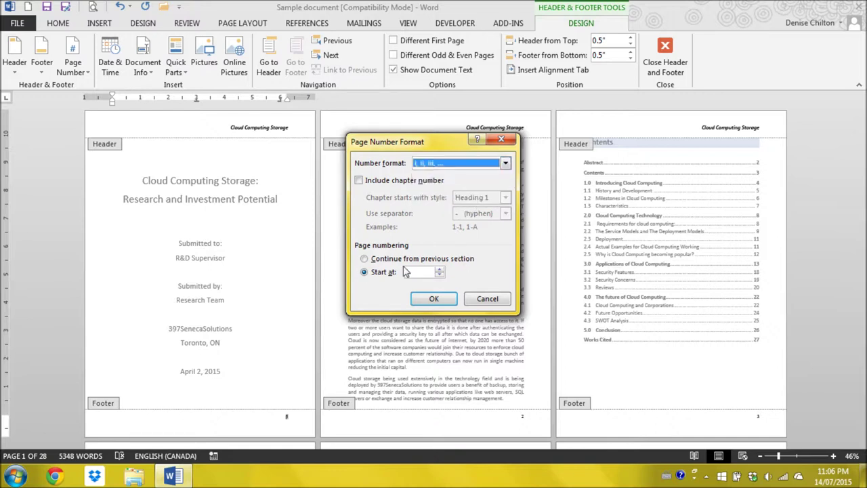
click(428, 300)
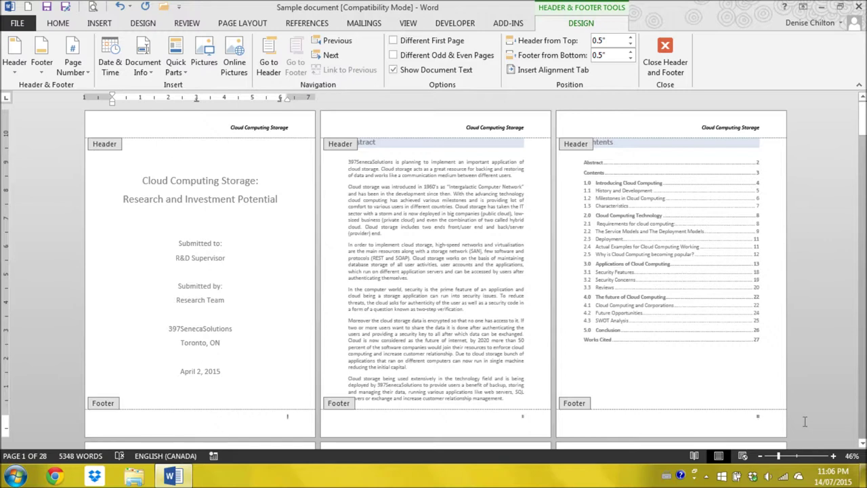
Scroll down to the chapter 1.0 Introducing Cloud Computing heading and close the footer
click(863, 448)
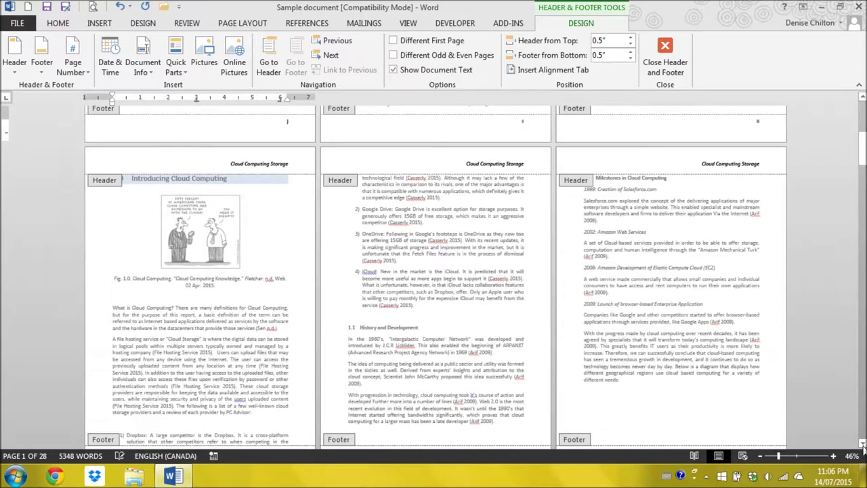
click(863, 447)
scroll(645, 363, down, 1)
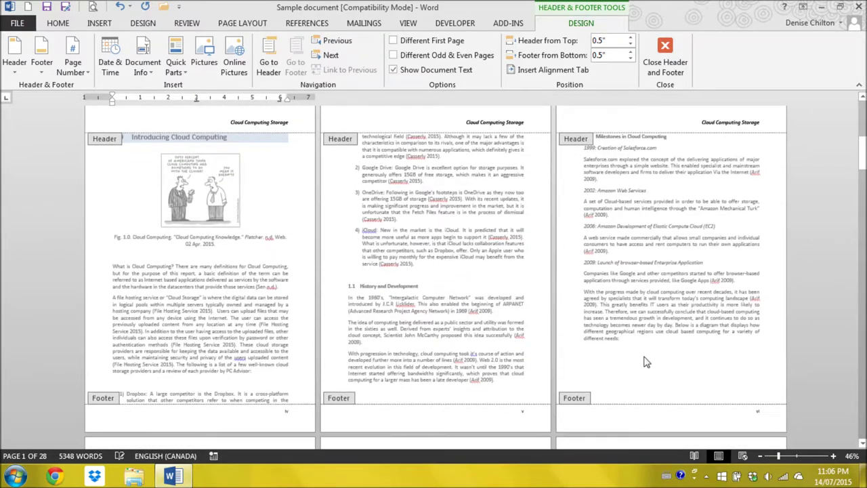
double_click(239, 149)
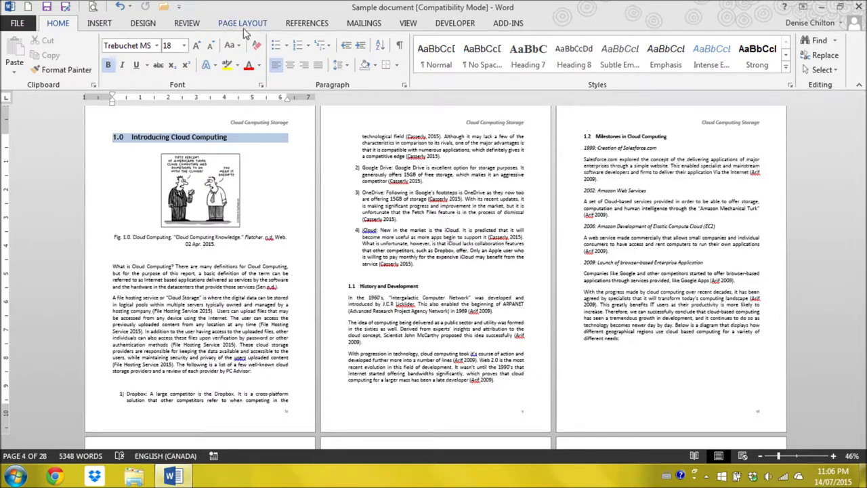
Insert a Continuous section break before chapter 1.0 Introducing Cloud Computing
click(244, 25)
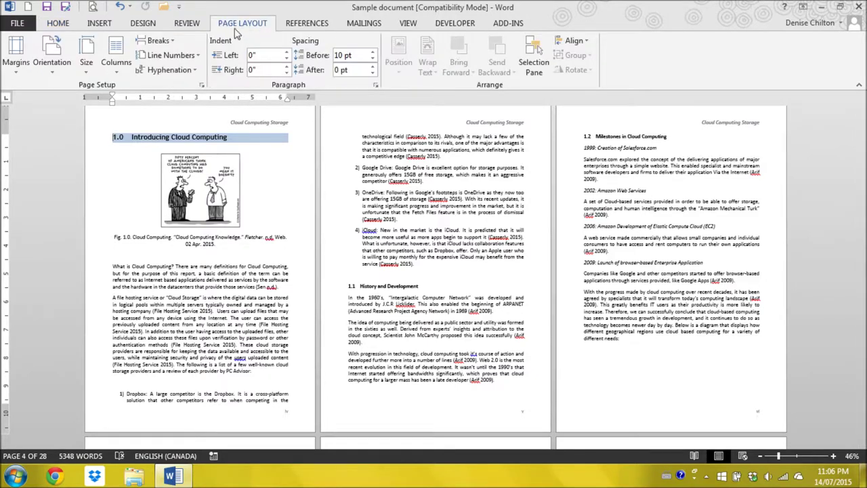
click(161, 42)
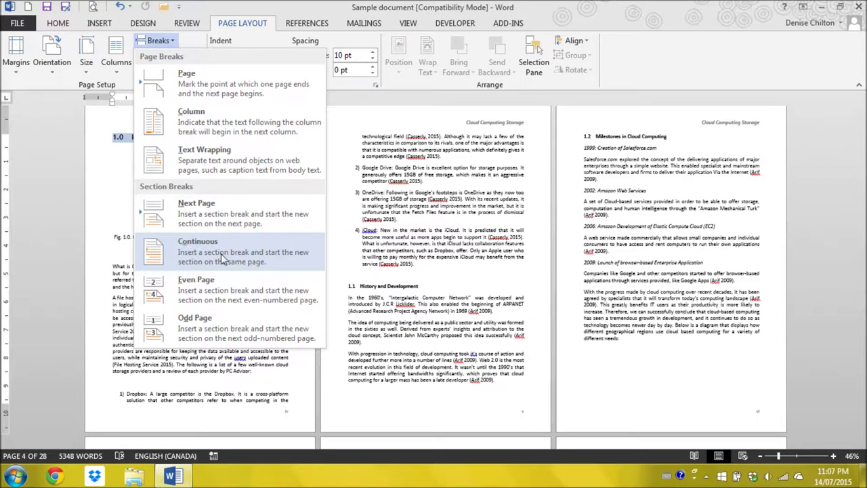
click(189, 252)
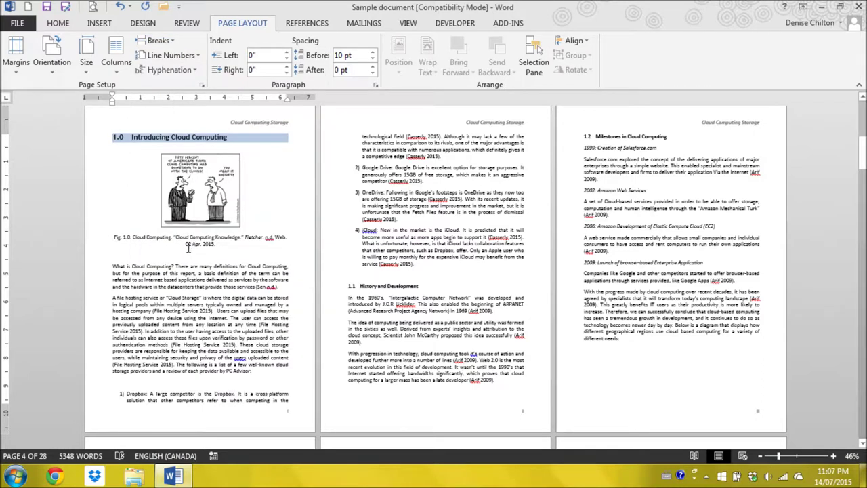
In the chapter 1 footer, format page numbers as arabic 1, 2, 3 starting at 1
double_click(284, 423)
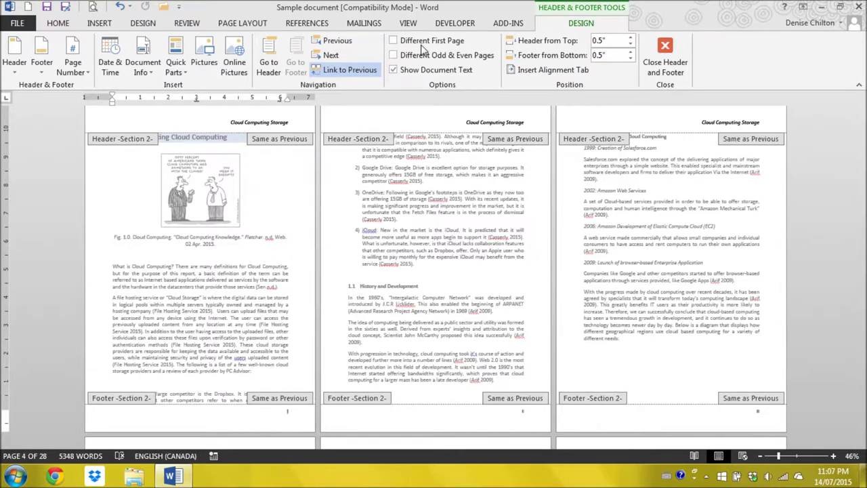
click(83, 53)
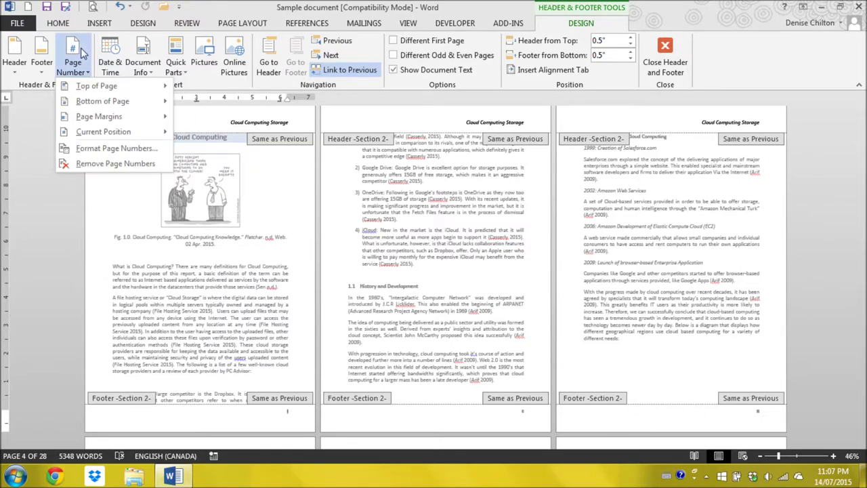
click(113, 150)
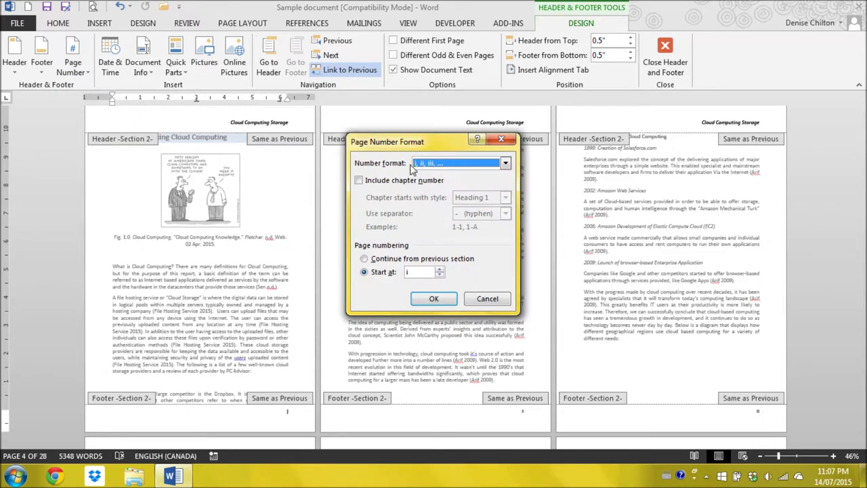
click(458, 164)
click(461, 174)
click(435, 298)
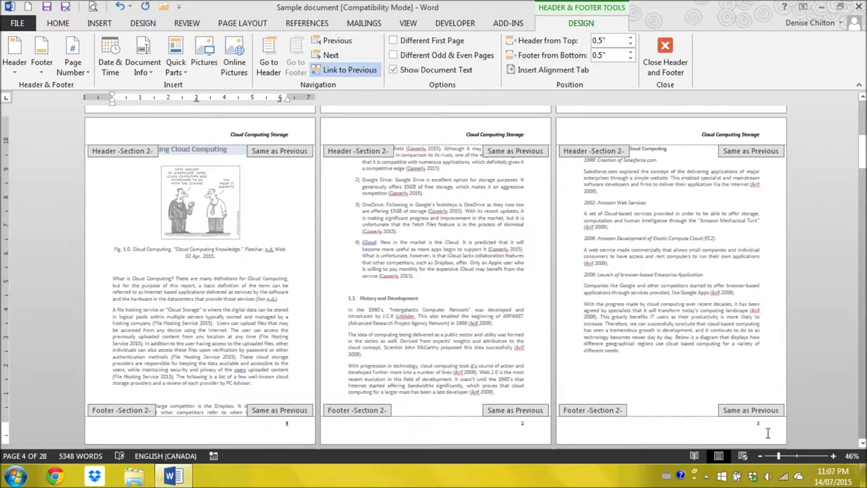
Scroll back up to the front-matter pages and close the footer
drag(863, 160, 863, 128)
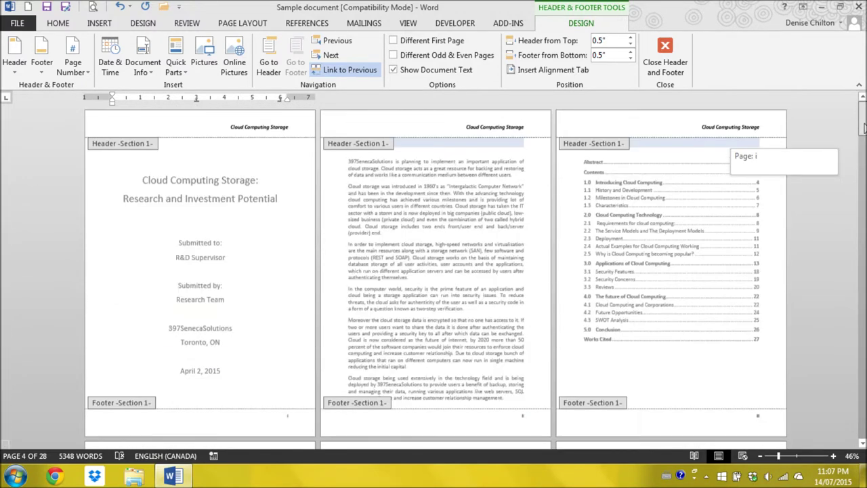
double_click(774, 224)
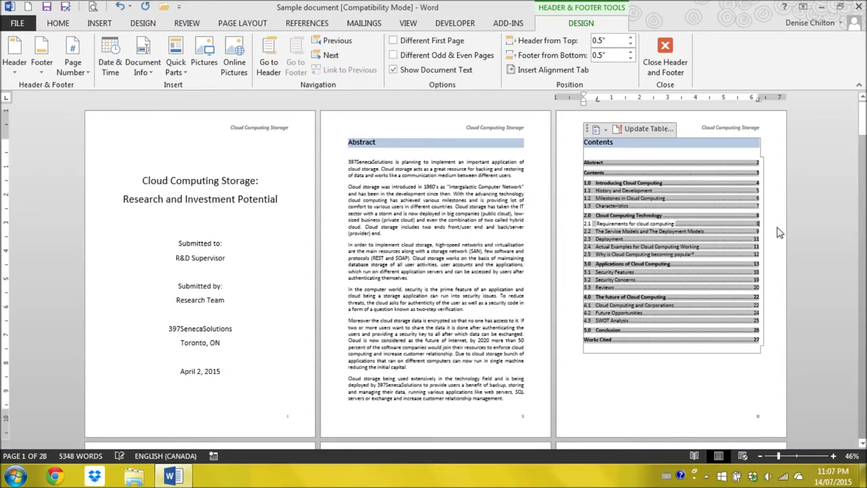
Update only the table of contents page numbers, giving Abstract ii and chapter 1.0 page 1
click(663, 134)
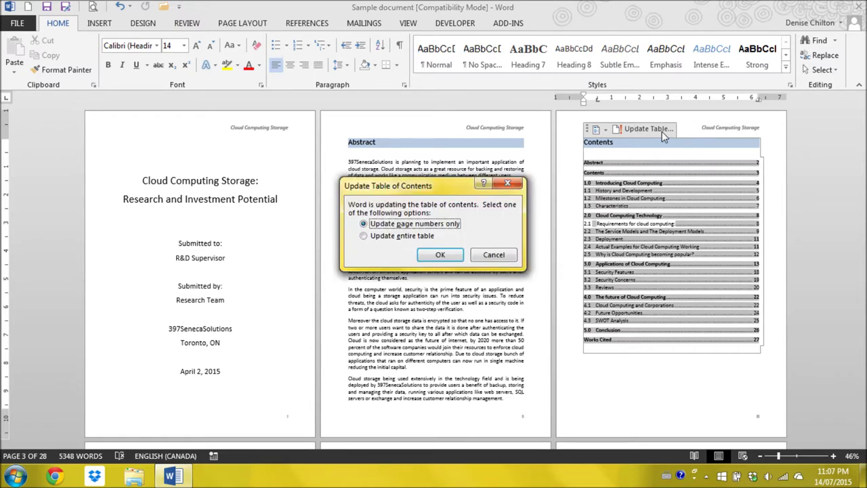
click(440, 256)
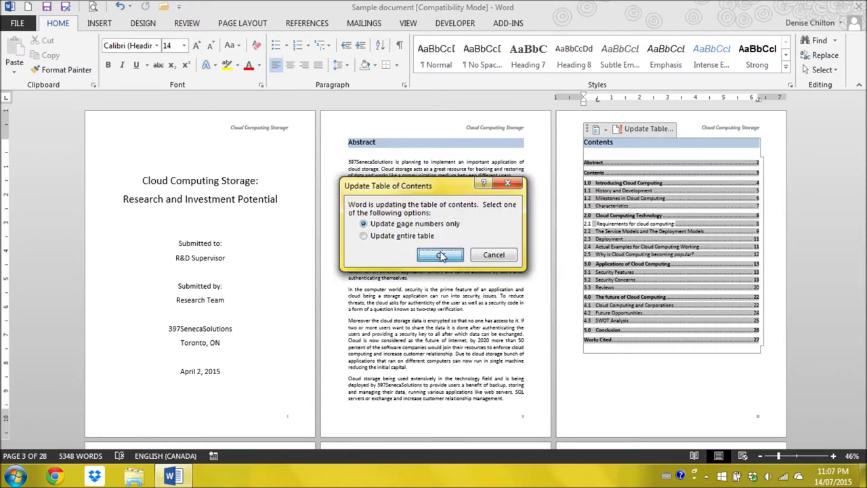
click(623, 384)
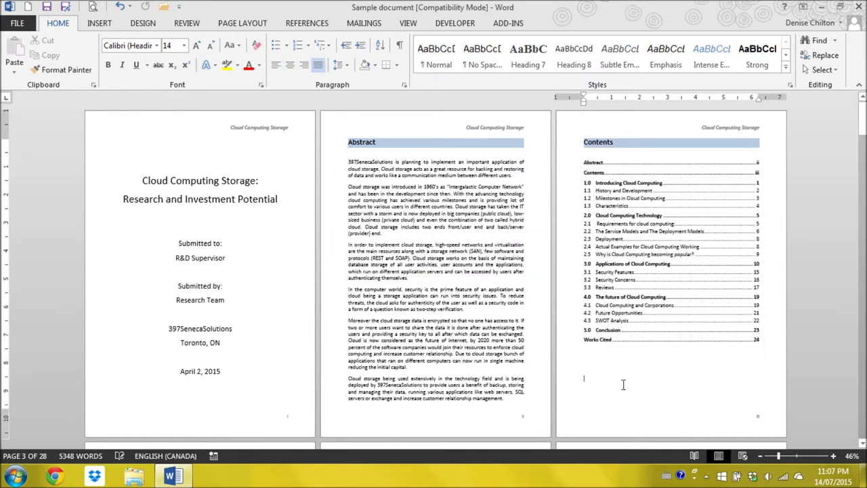